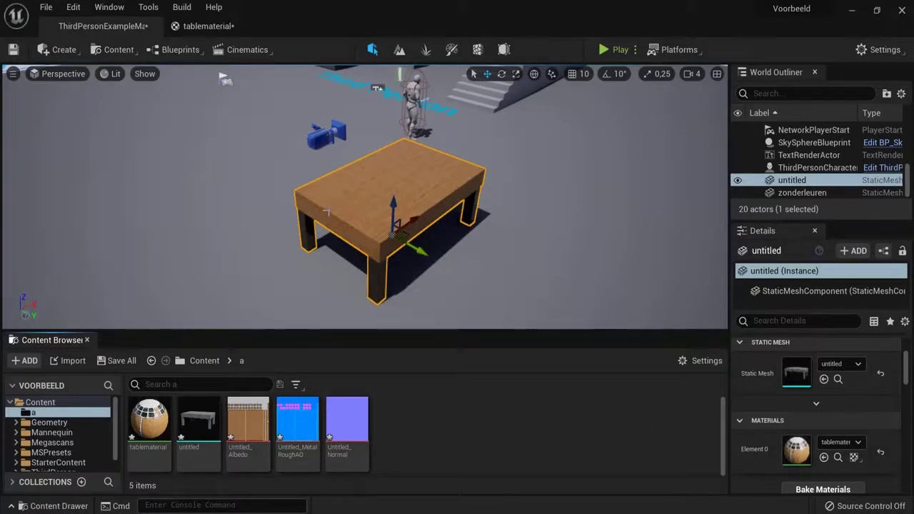
Step: Inspect the textured table from several angles and review its layers, then return to export settings
right_drag(327, 211, 328, 211)
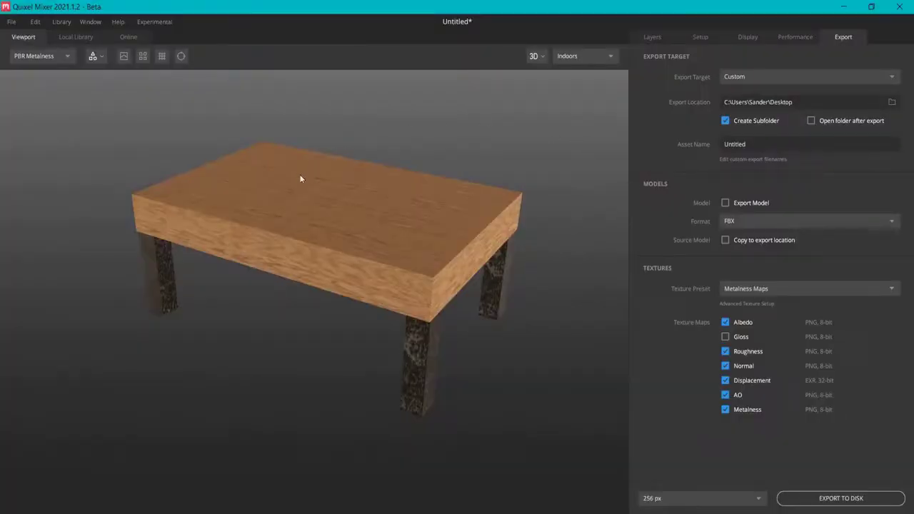
drag(529, 255, 517, 275)
click(653, 37)
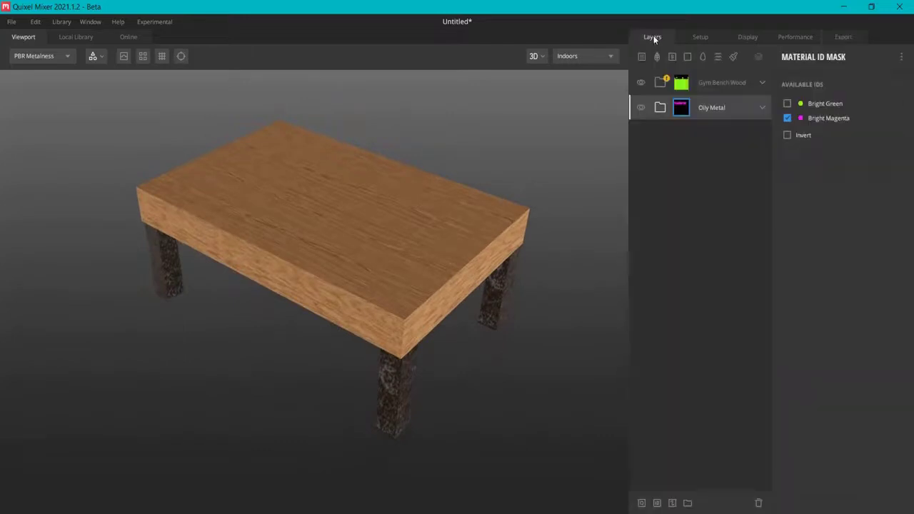
drag(535, 135, 514, 112)
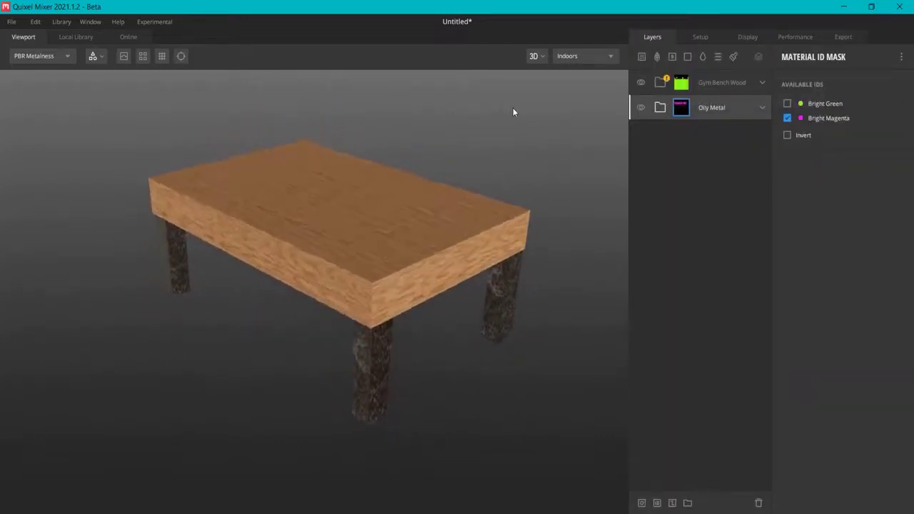
click(841, 38)
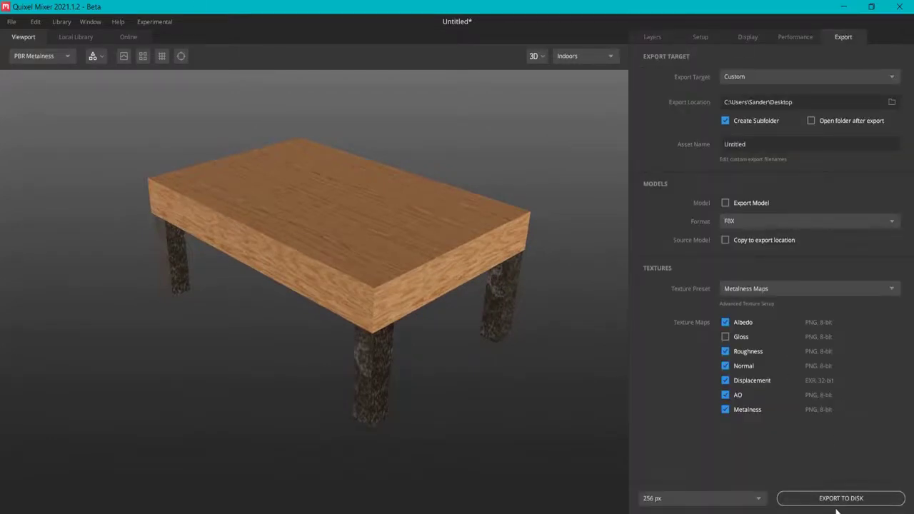
click(10, 22)
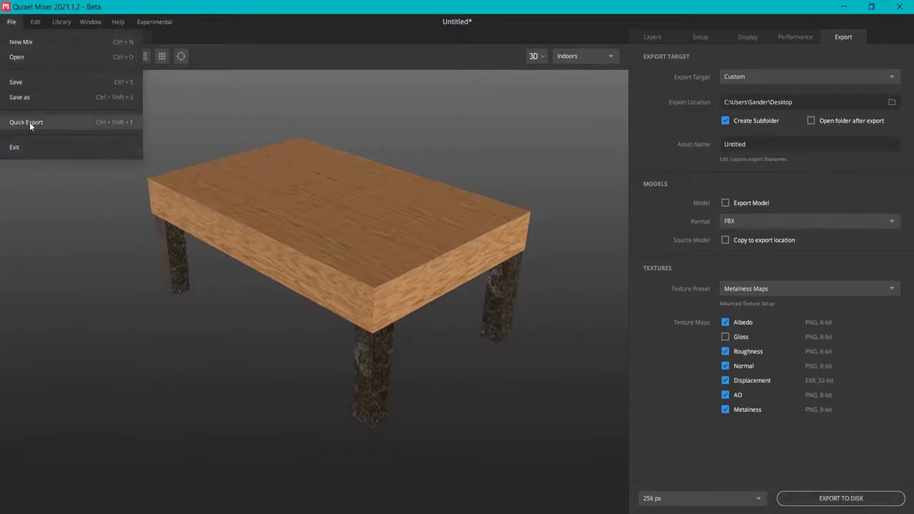
click(765, 450)
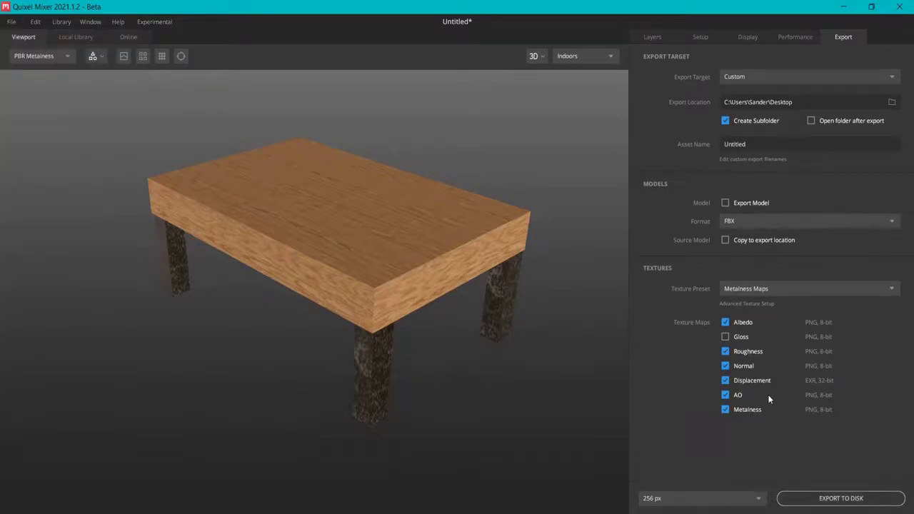
Step: Remove the Gloss, Roughness, Displacement, AO and Metalness maps, keep Albedo and Normal, and add a new map
click(746, 305)
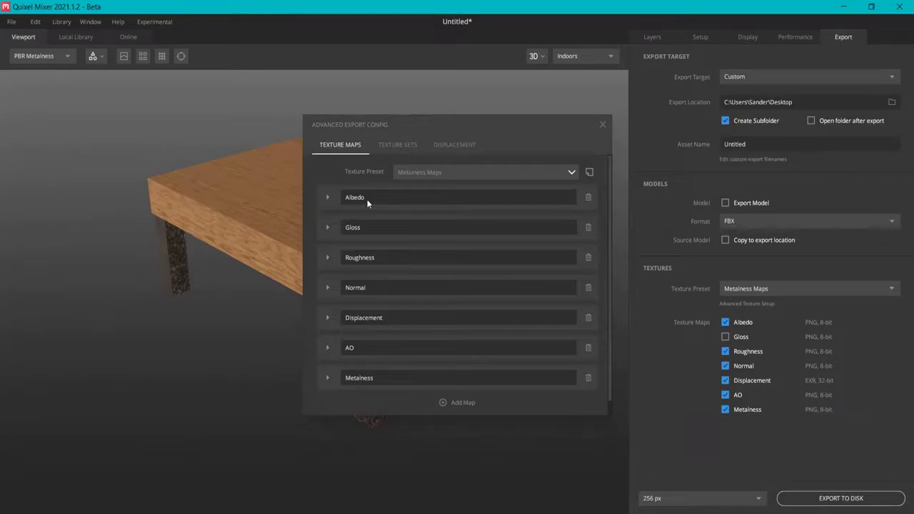
click(588, 228)
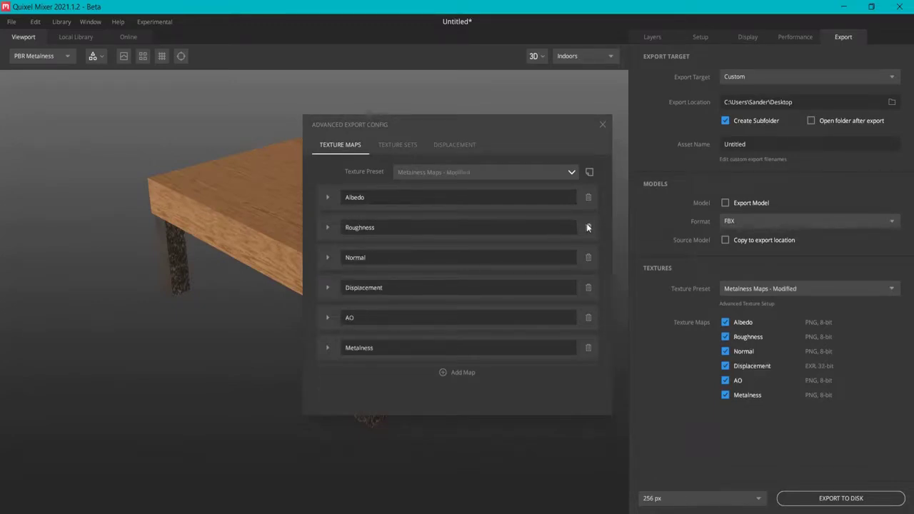
click(588, 228)
click(588, 257)
click(588, 257)
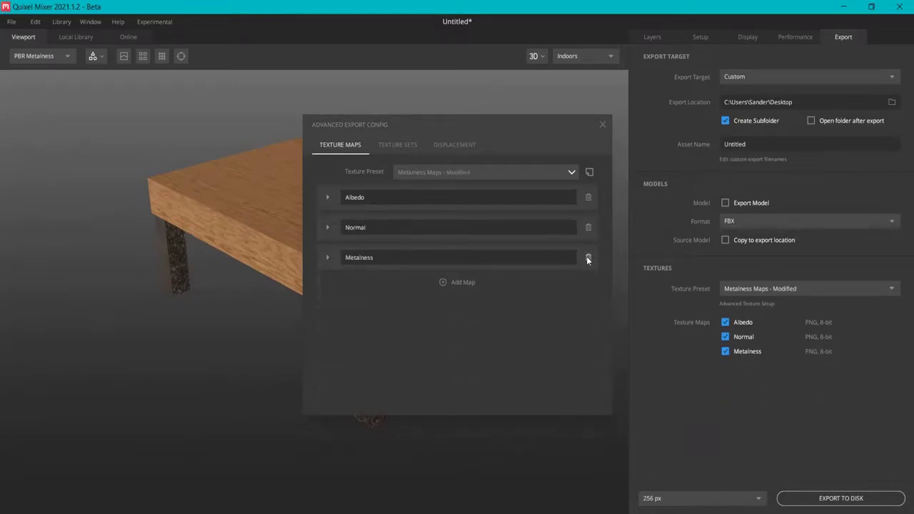
click(588, 258)
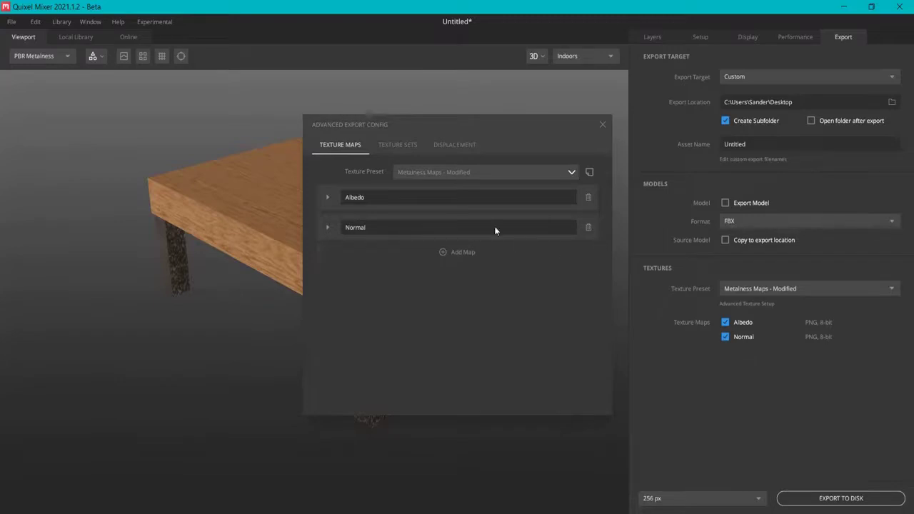
click(443, 253)
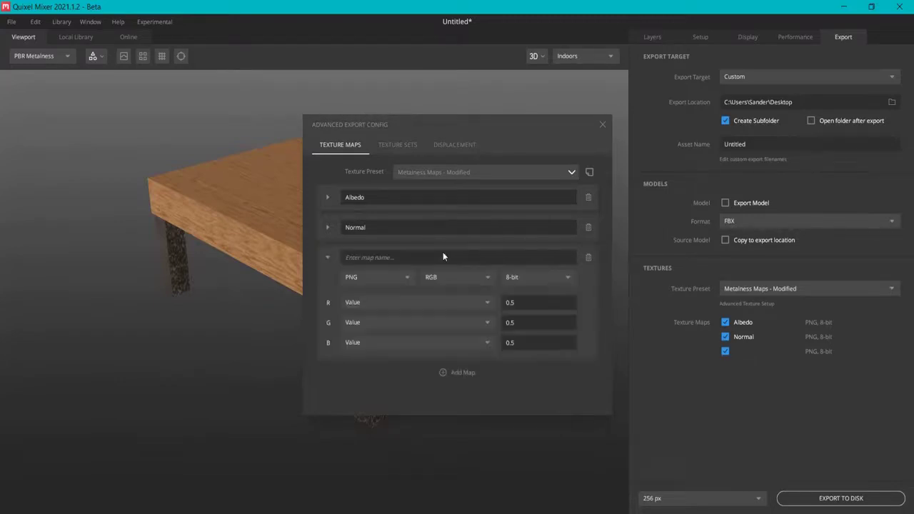
Step: Name the new map MetalRoughAO with R=Metalness, G=Roughness, B=Ambient Occlusion
click(382, 258)
text(MetalRoughAO)
click(377, 303)
scroll(378, 167, down, 2)
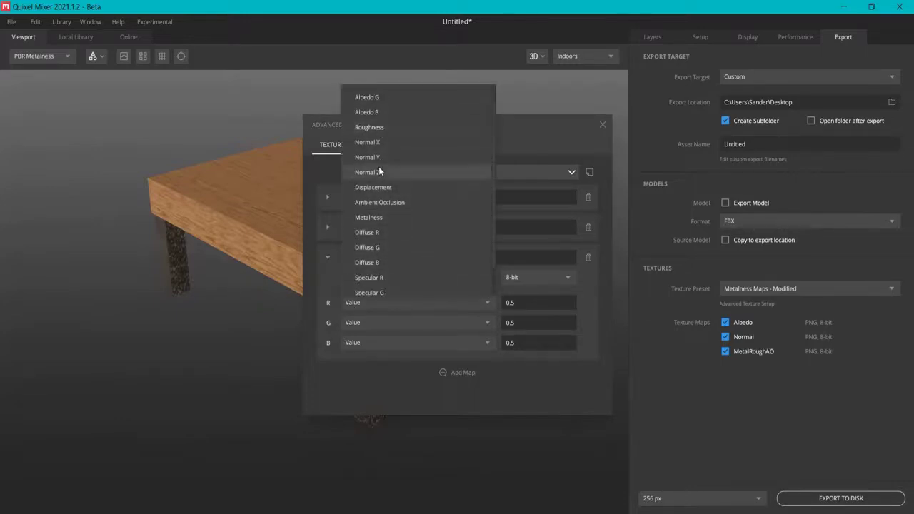
click(369, 215)
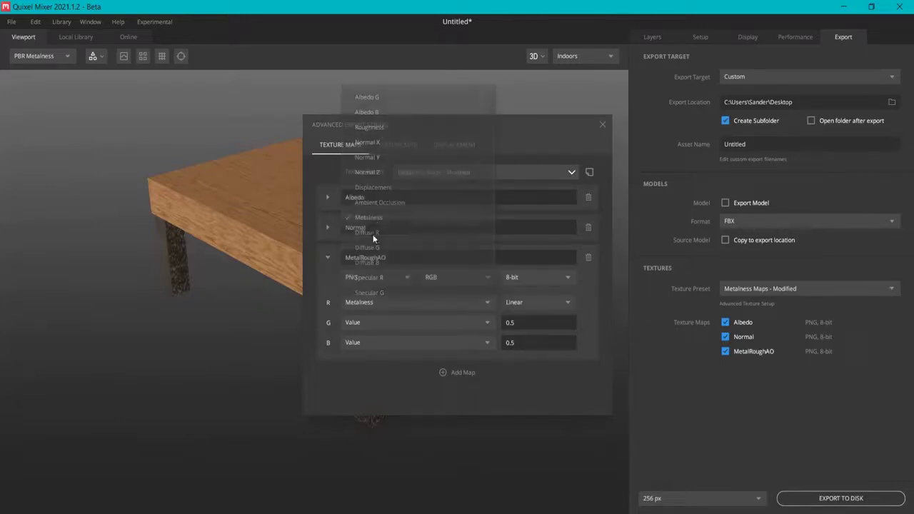
click(377, 323)
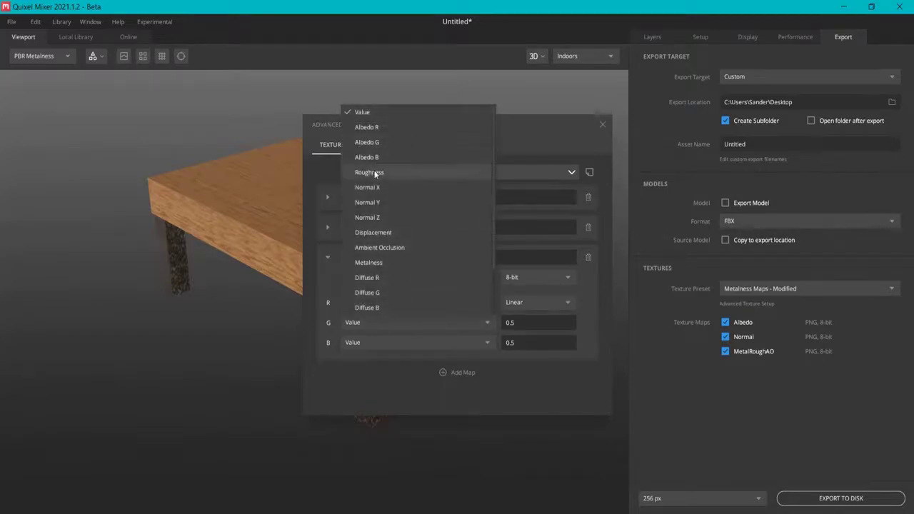
click(375, 173)
click(381, 342)
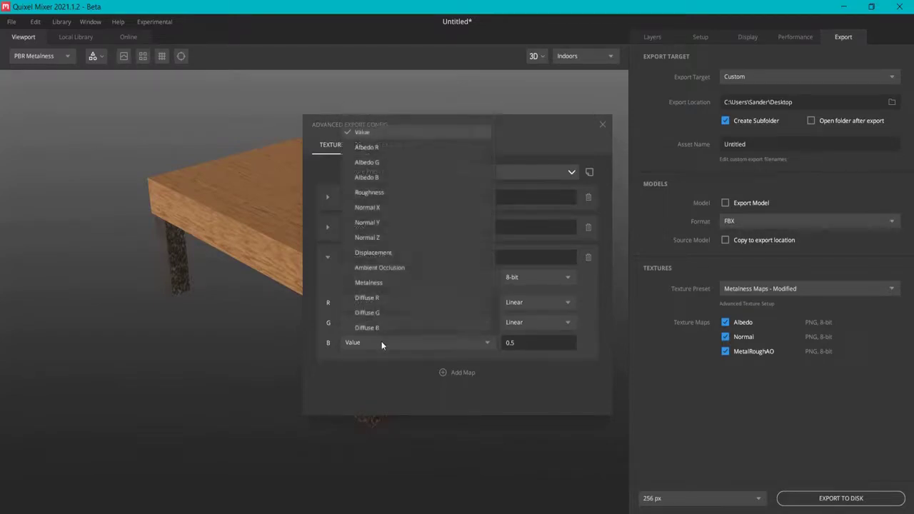
click(378, 267)
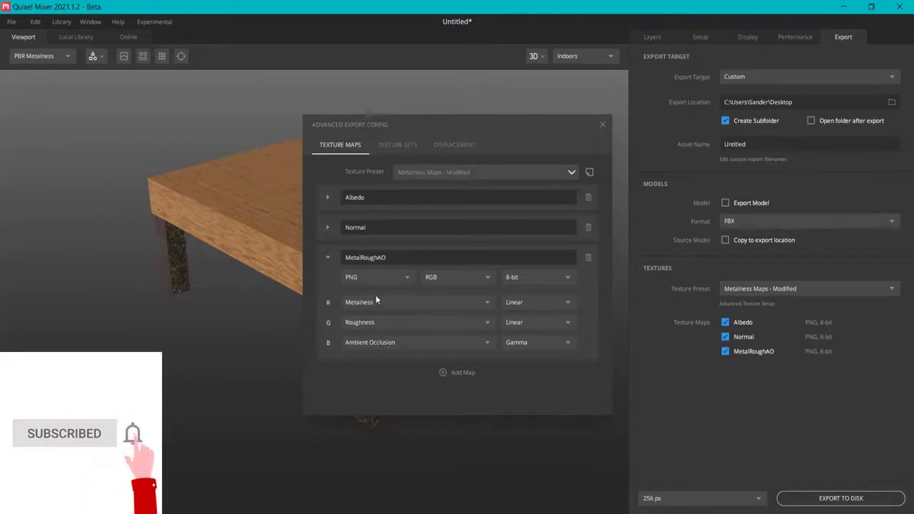
click(603, 124)
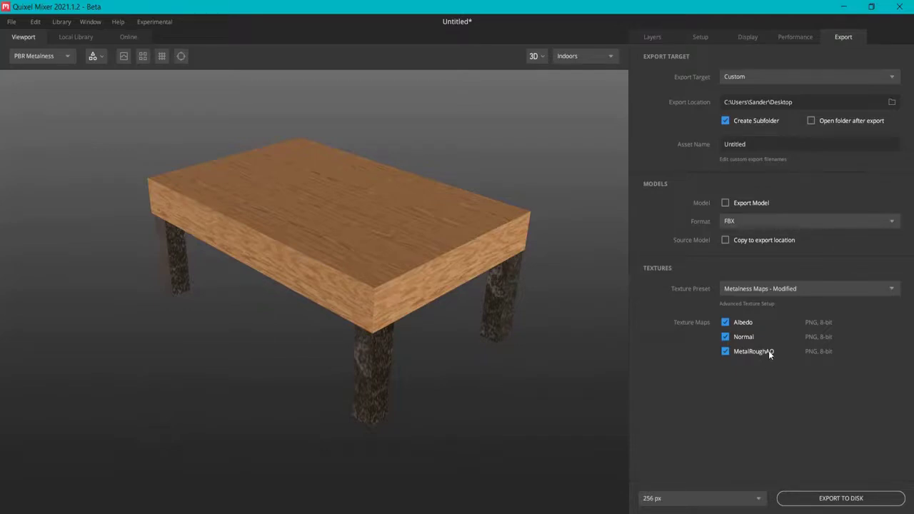
Step: Export the Albedo, MetalRoughAO and Normal PNGs to disk, opening the output folder afterwards
click(813, 122)
click(827, 498)
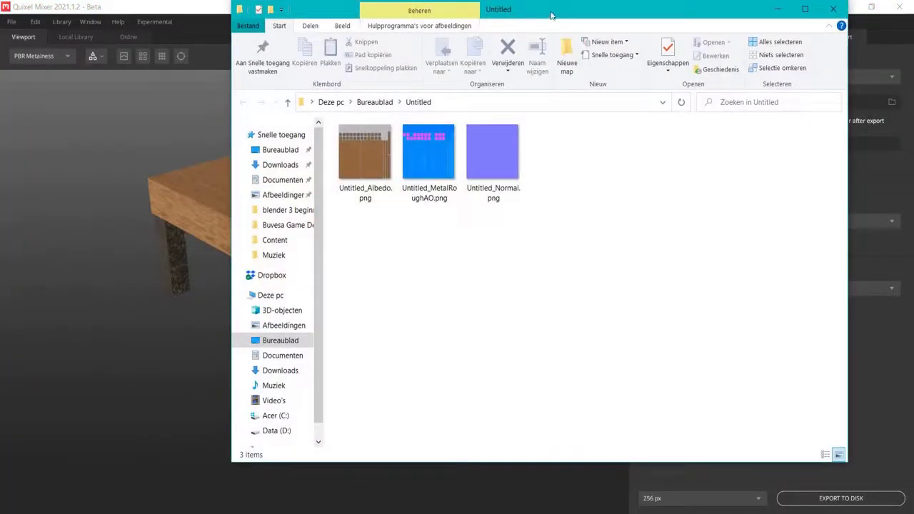
drag(552, 16, 455, 25)
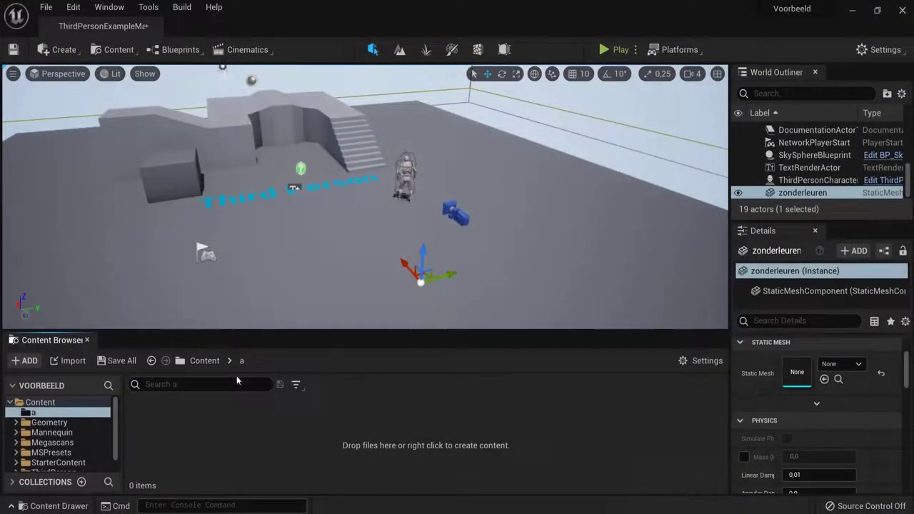
Step: Import untitled.fbx into folder 'a' and drag the table mesh into the level
right_click(217, 414)
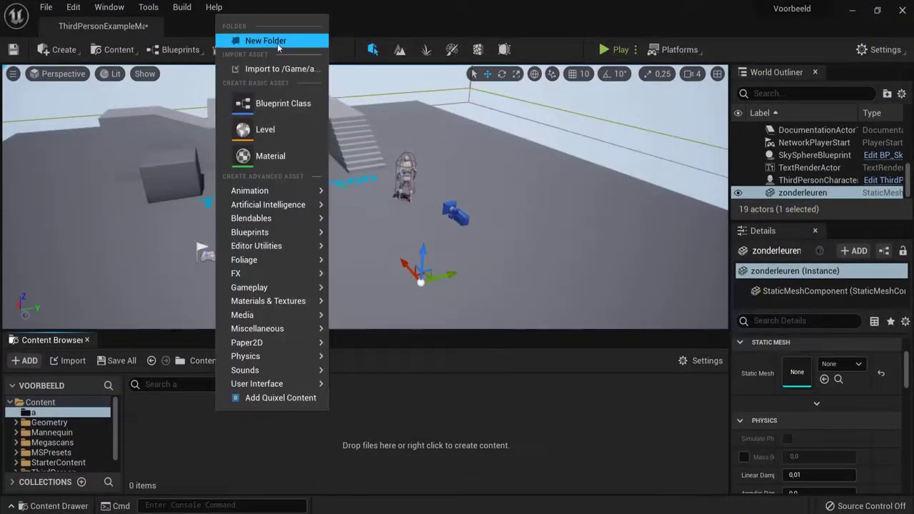
click(270, 69)
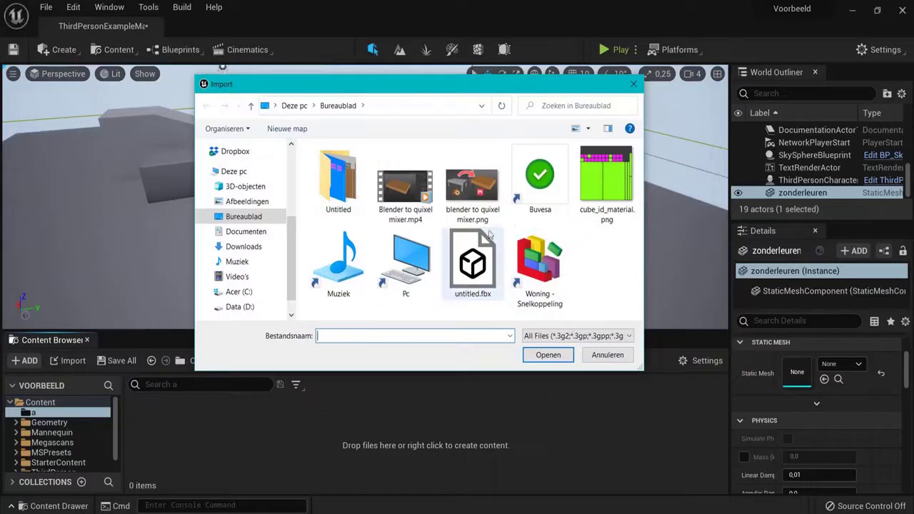
click(473, 261)
double_click(473, 260)
click(422, 502)
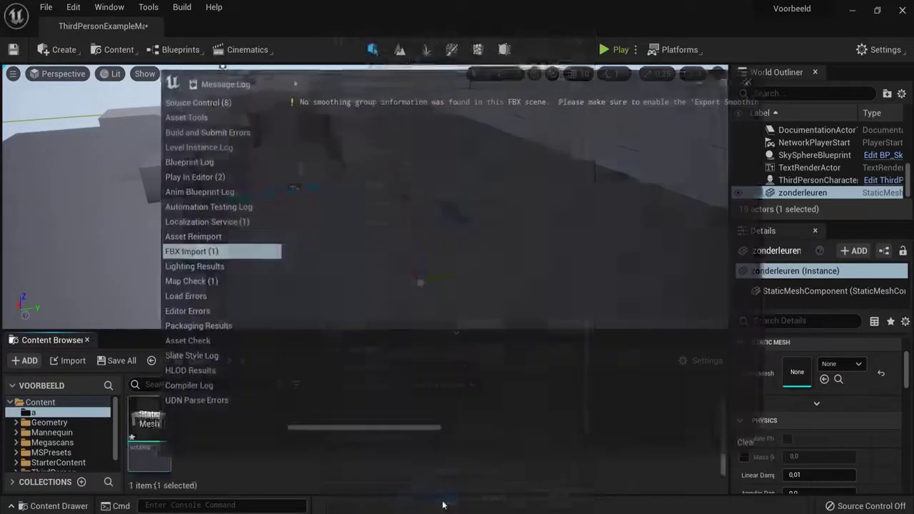
click(293, 83)
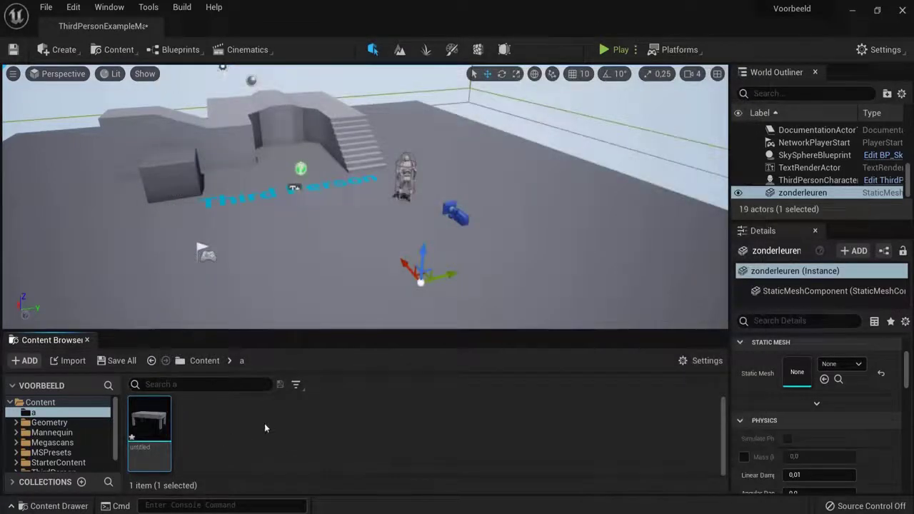
drag(152, 430, 532, 236)
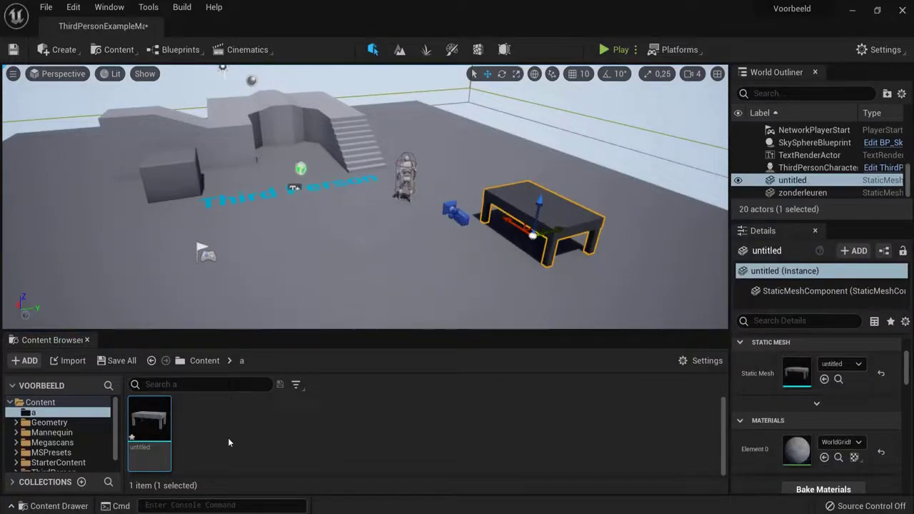
Step: Create a new material named tablematerial in folder 'a'
right_click(208, 420)
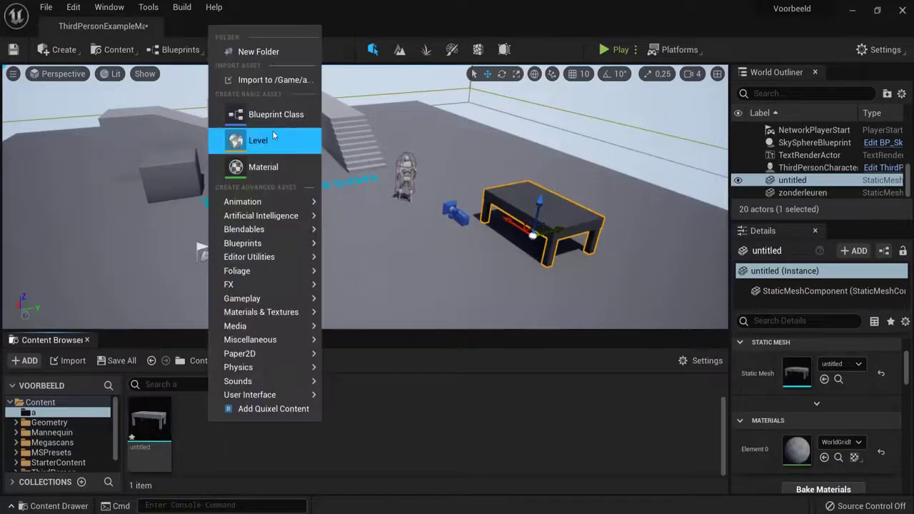
click(262, 167)
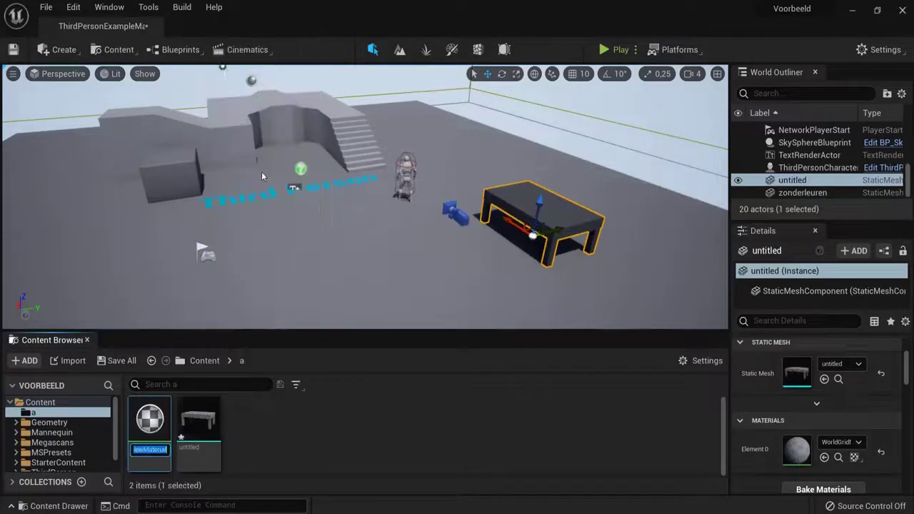
text(tablematerial)
key(Return)
double_click(147, 403)
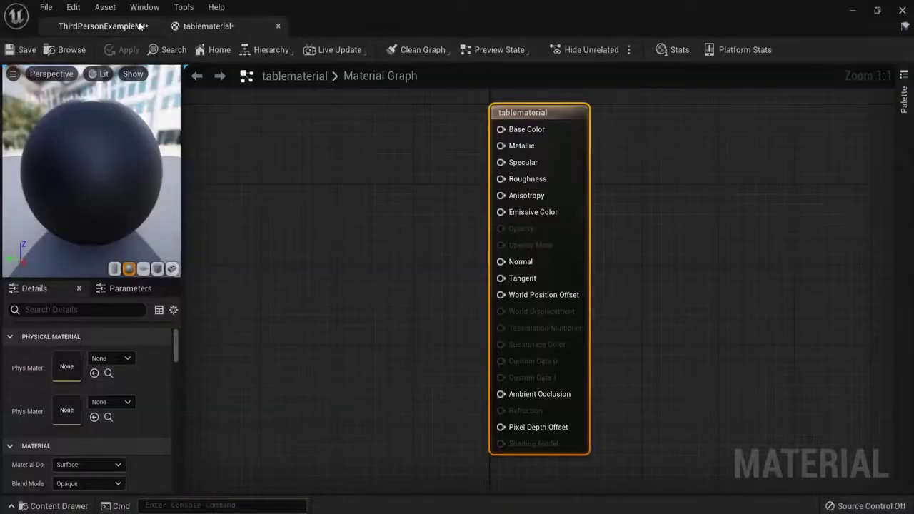
Step: Apply tablematerial to the table in the level
click(105, 27)
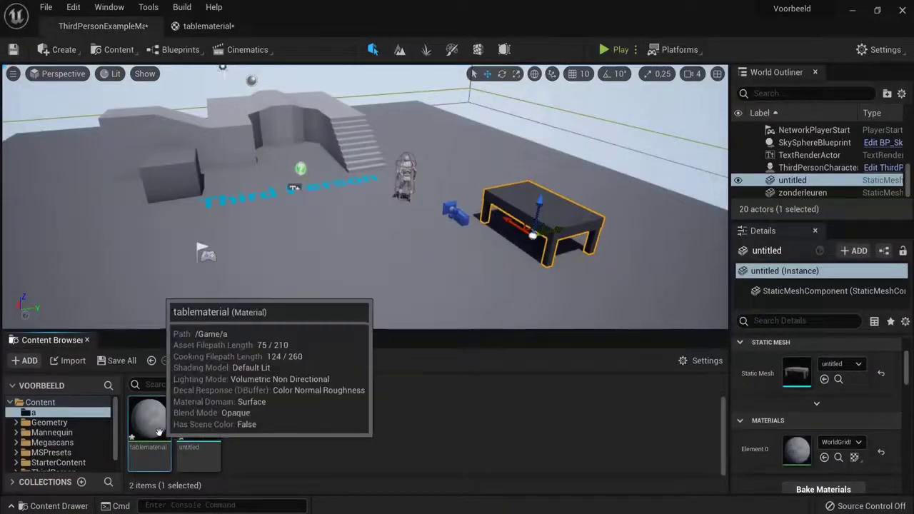
drag(149, 420, 552, 213)
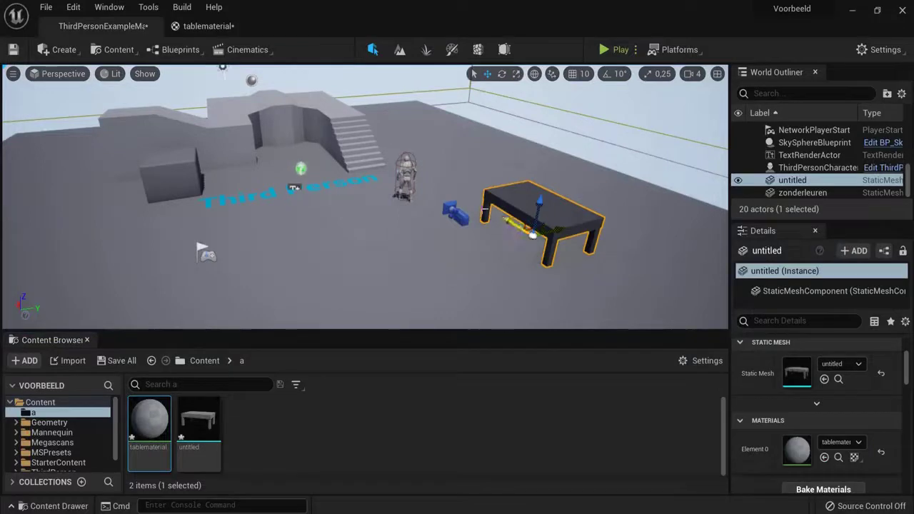
click(207, 26)
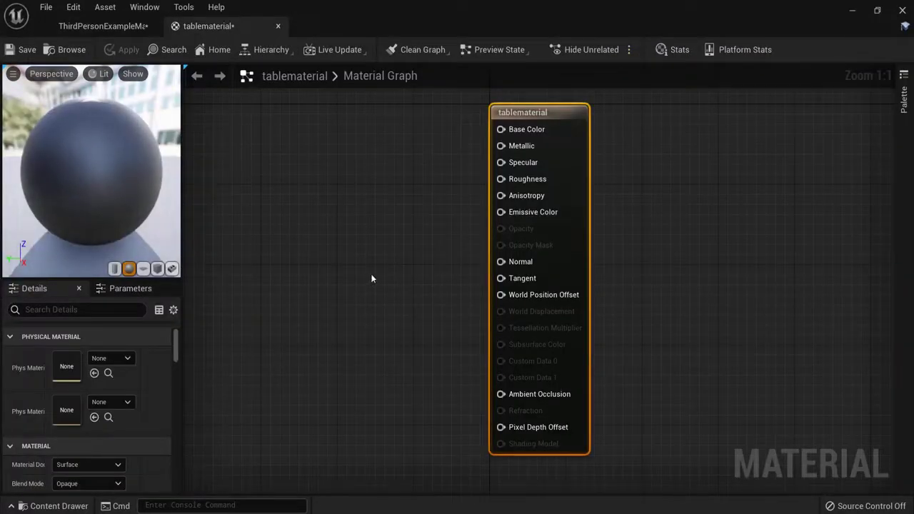
click(105, 26)
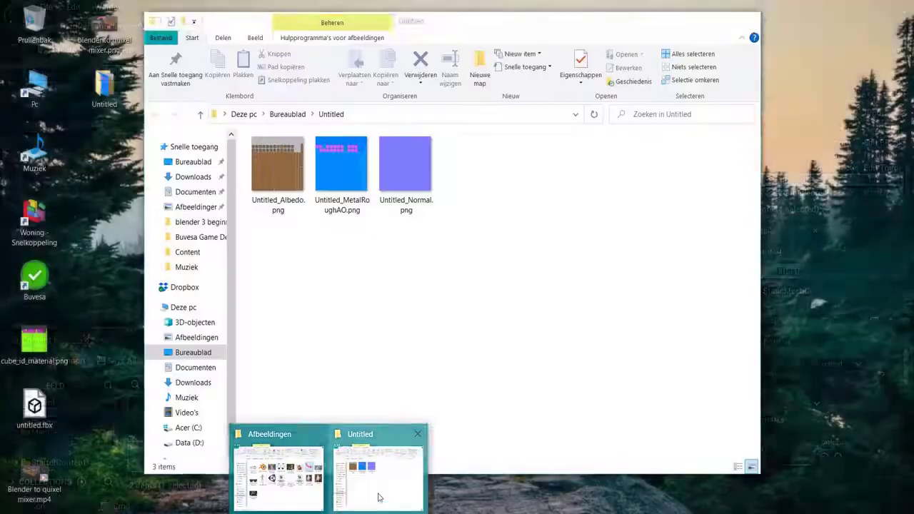
Step: Drag the three exported texture PNGs from Explorer into the Content Browser
click(380, 507)
drag(451, 28, 654, 37)
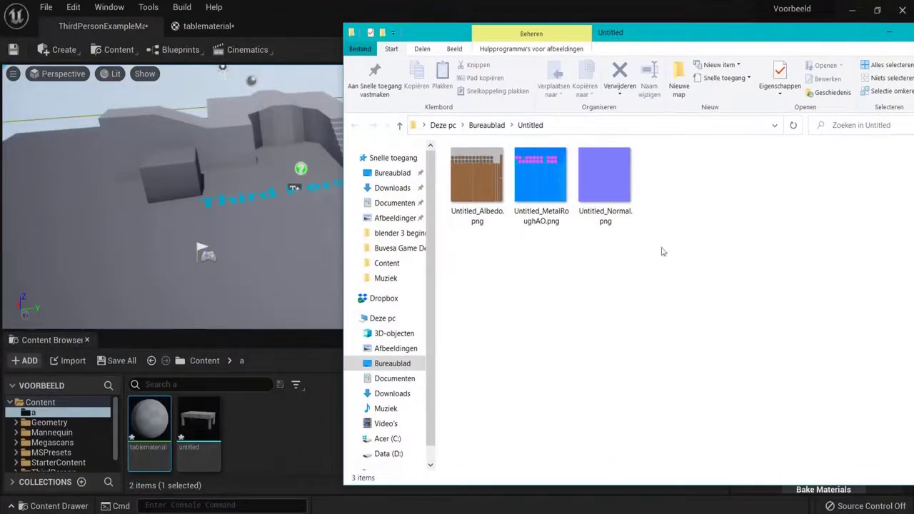
drag(697, 276, 441, 133)
drag(477, 178, 276, 446)
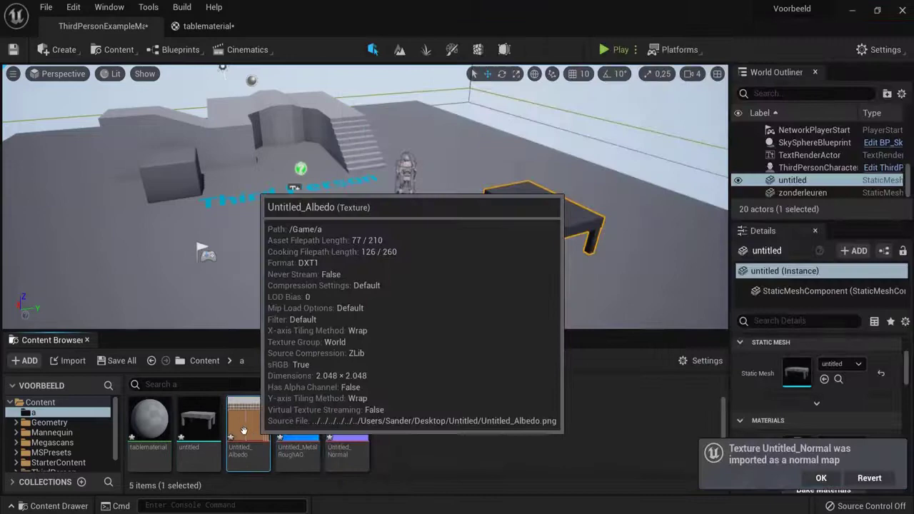
Step: Inspect the imported Untitled_Albedo texture
double_click(245, 428)
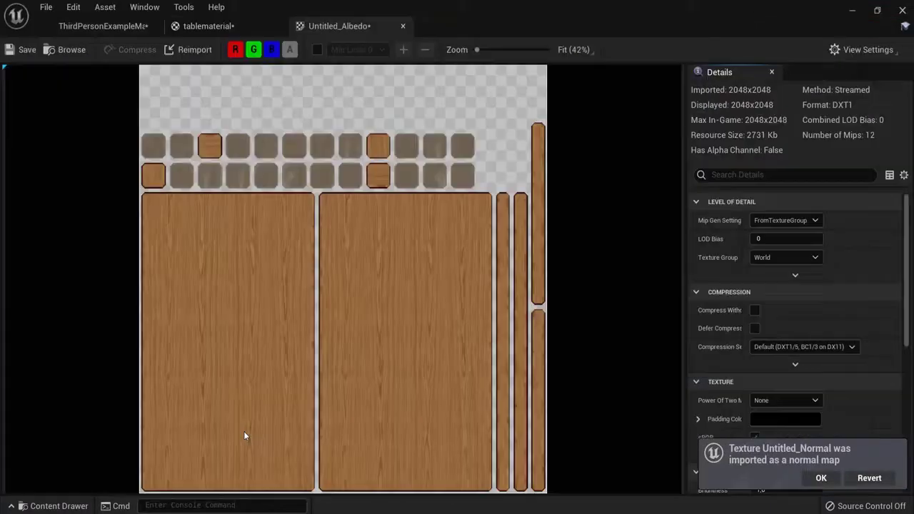
click(403, 26)
click(104, 26)
Step: View Untitled_MetalRoughAO's red, green and blue channels one at a time, then restore all
double_click(297, 423)
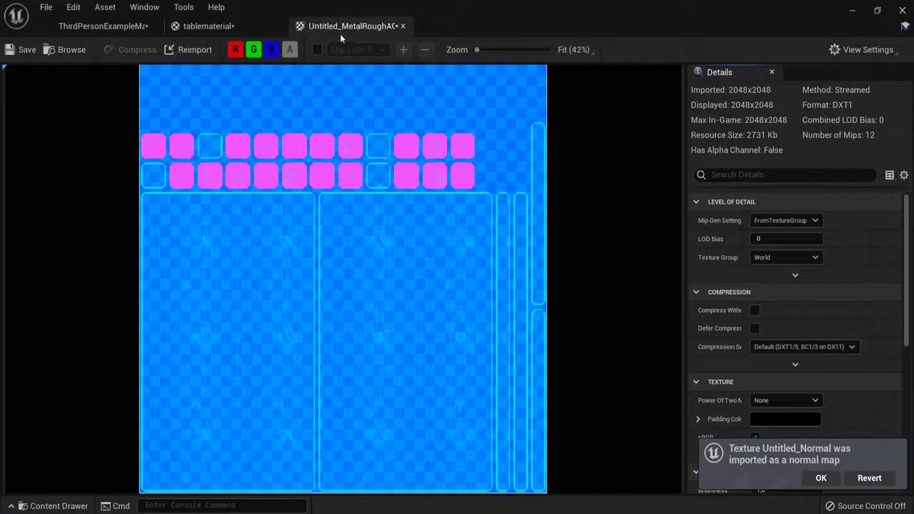
click(254, 52)
click(272, 49)
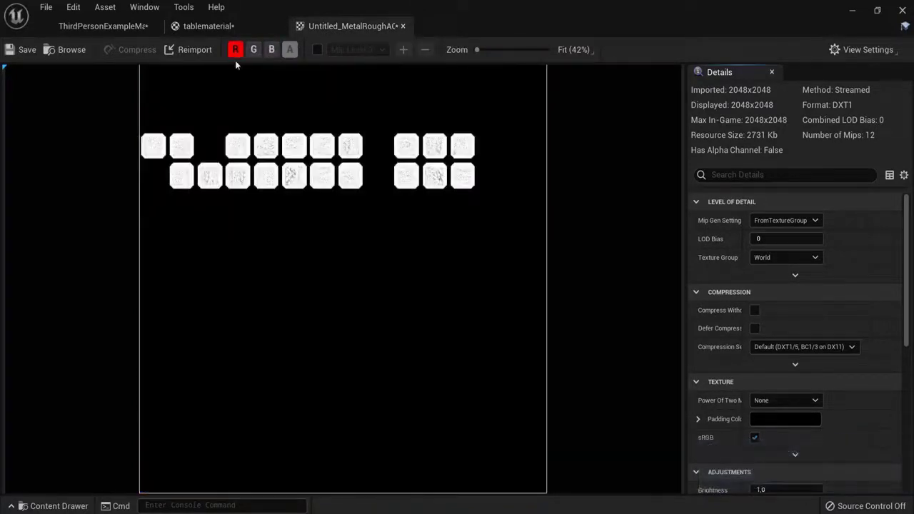
click(235, 50)
click(253, 50)
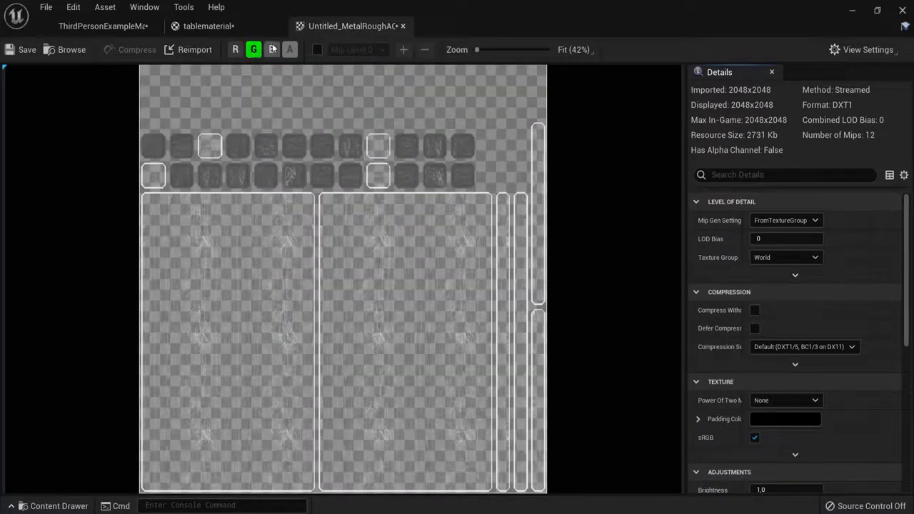
click(259, 51)
click(271, 50)
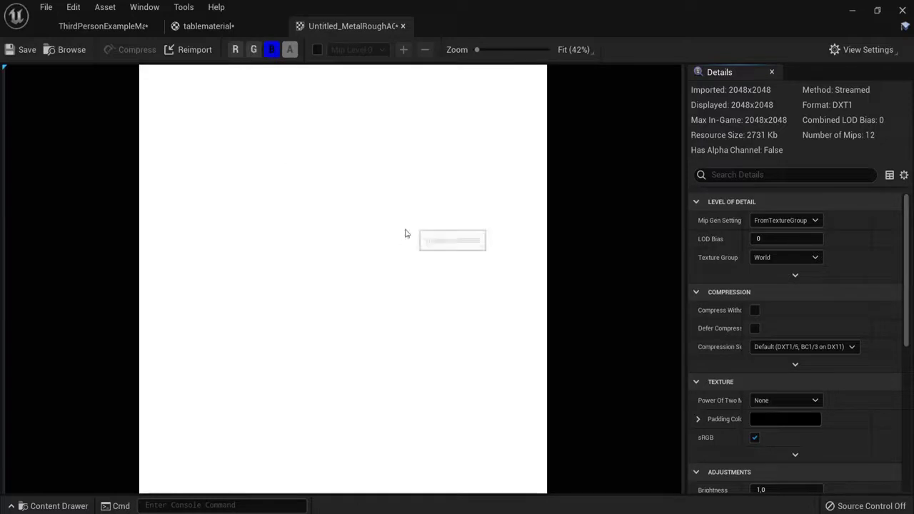
click(254, 49)
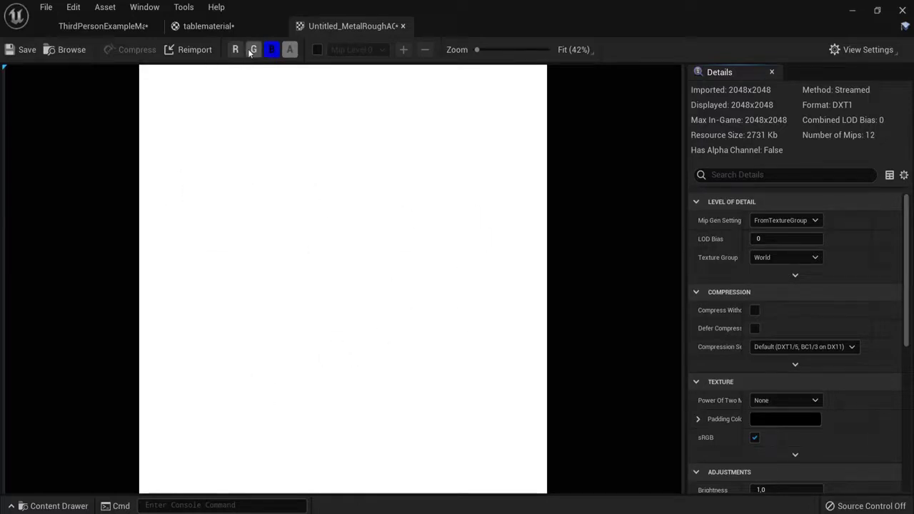
click(237, 49)
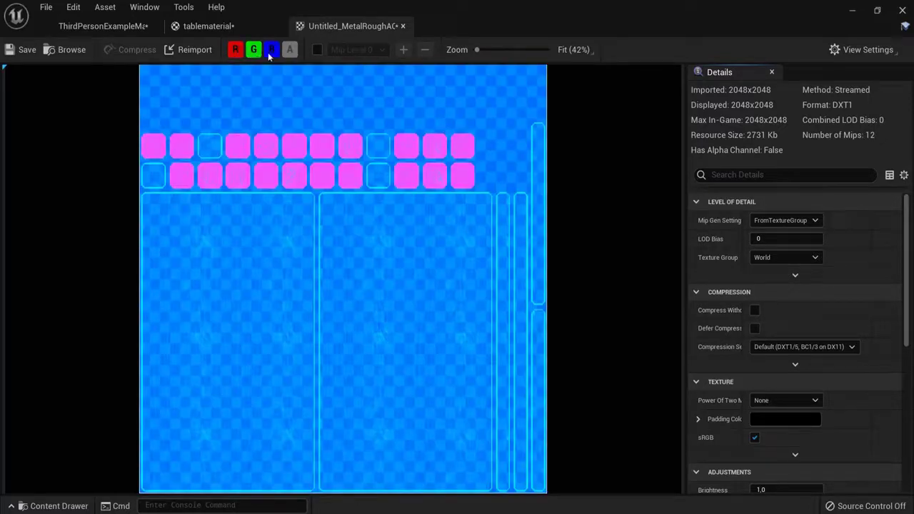
click(403, 27)
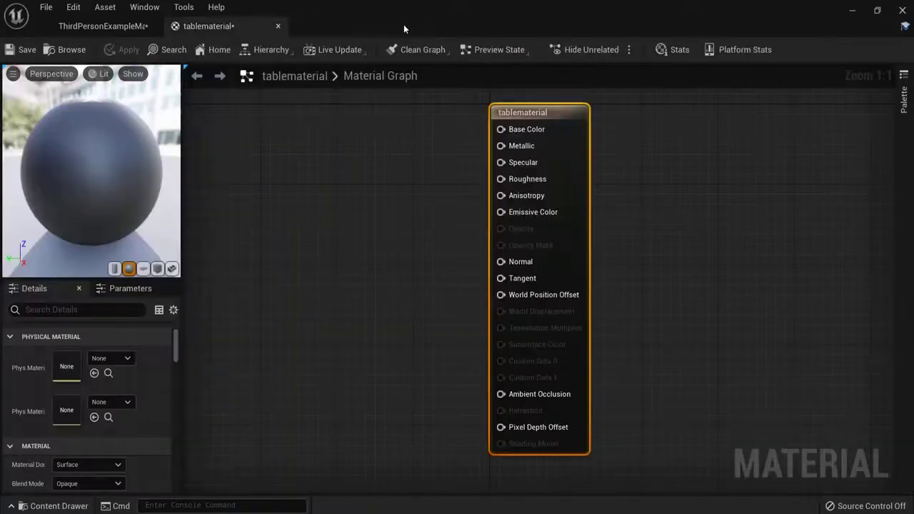
click(111, 27)
Step: Check Untitled_Normal, select all three textures, and reopen the normal map
double_click(348, 425)
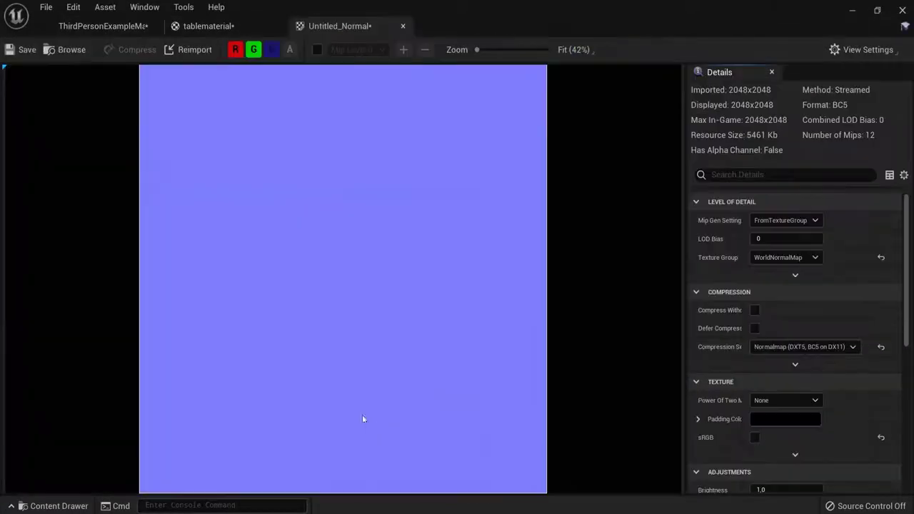
click(403, 26)
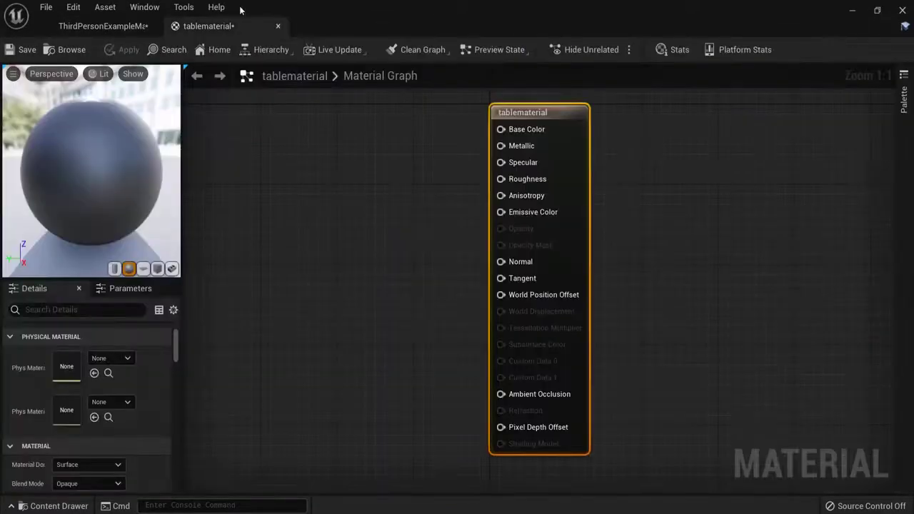
click(118, 26)
drag(223, 397, 363, 431)
double_click(348, 429)
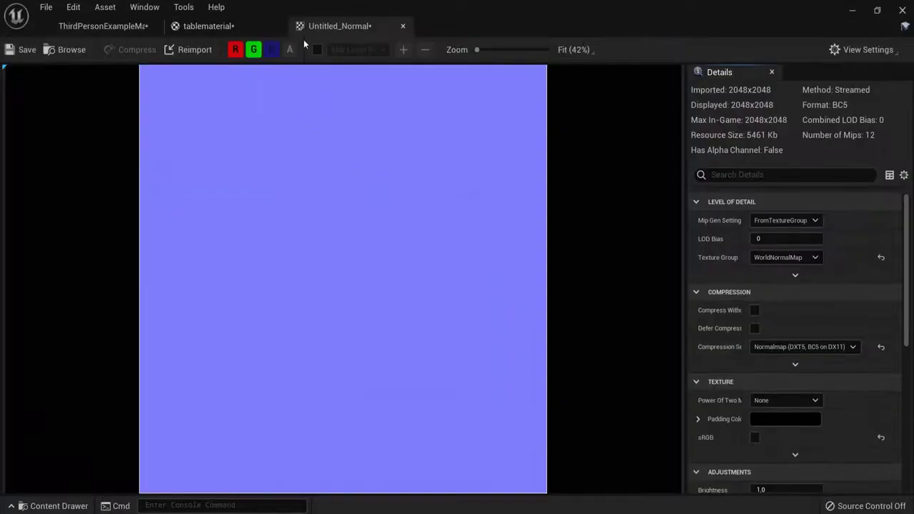
Step: Bring the three textures into the tablematerial graph and spread out their sample nodes
click(403, 25)
click(107, 26)
drag(249, 425, 335, 122)
drag(400, 268, 345, 274)
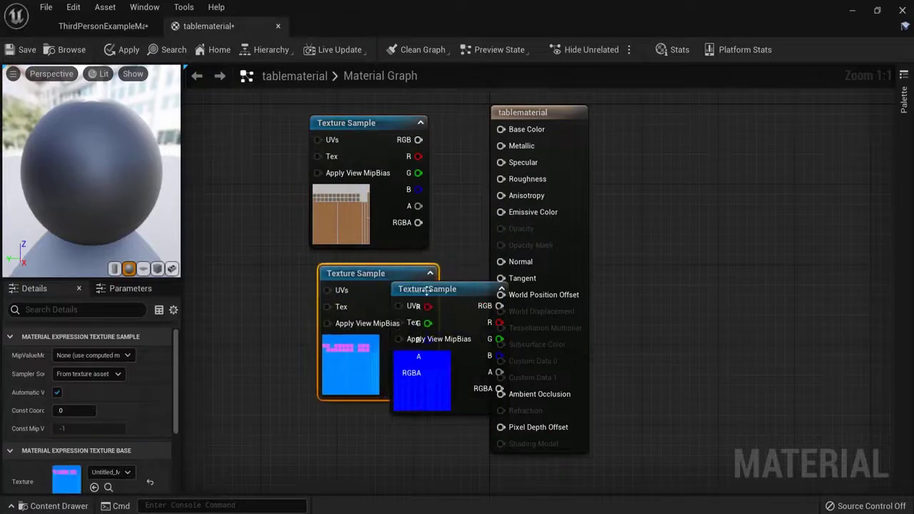
drag(427, 291, 363, 414)
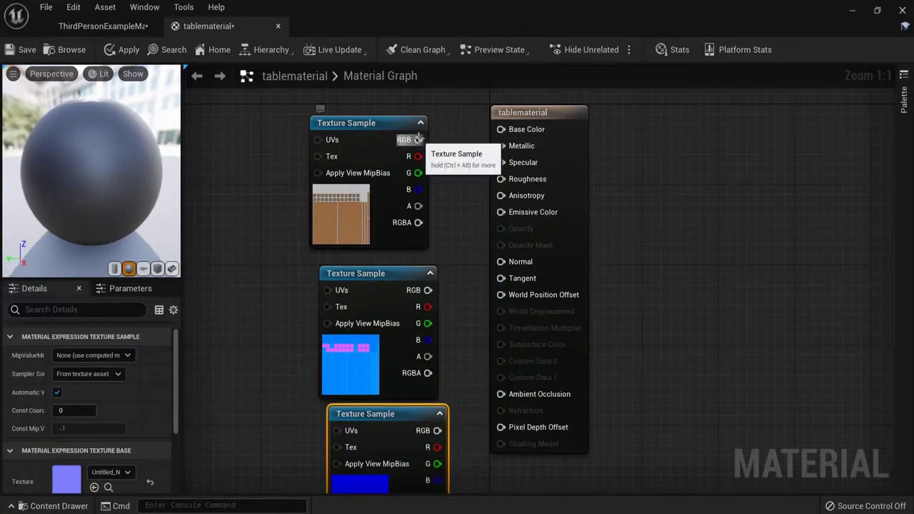
Step: Connect the albedo texture's RGB to Base Color and the normal map's RGB to Normal
click(396, 230)
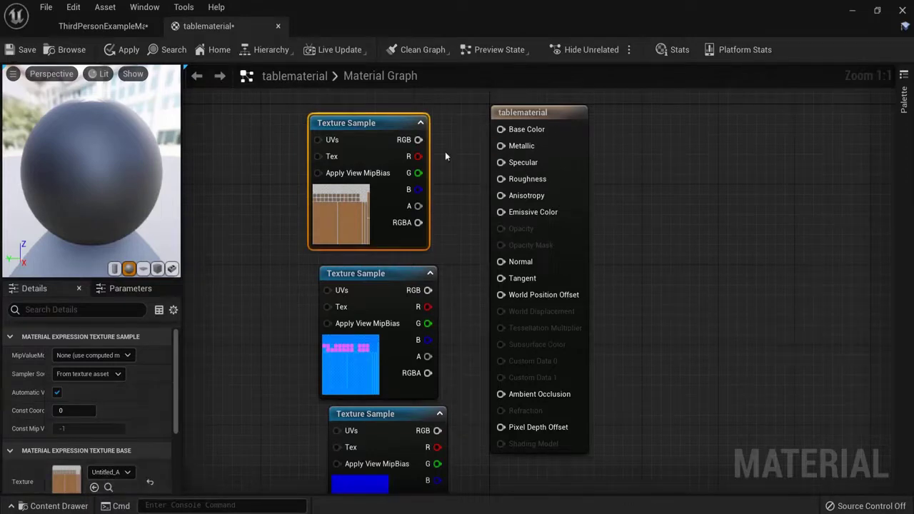
drag(419, 140, 500, 129)
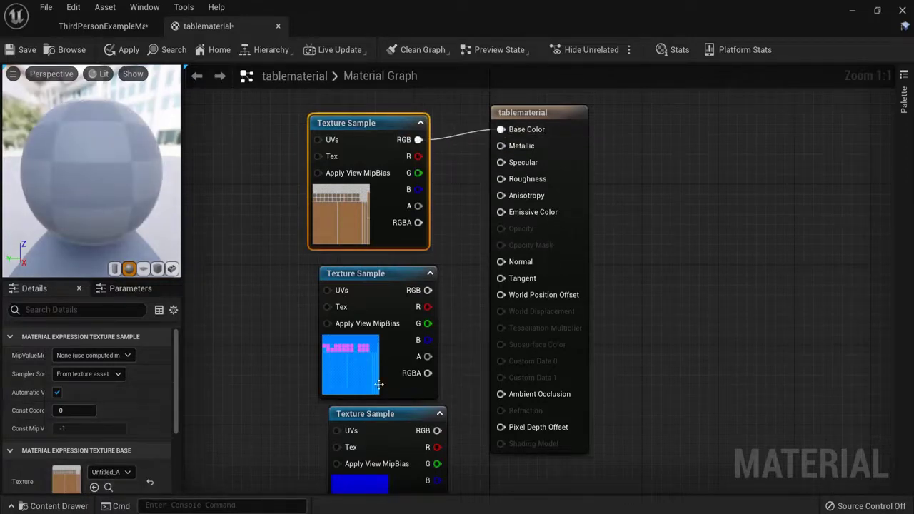
click(372, 450)
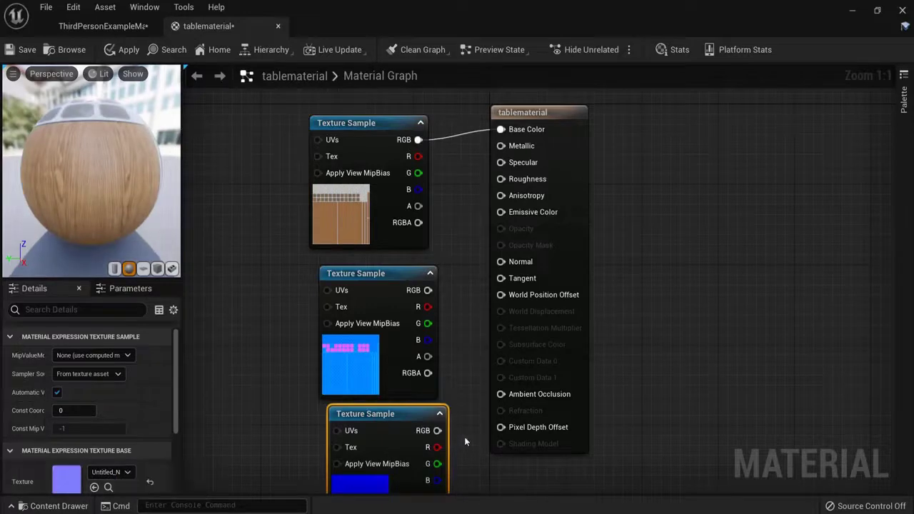
drag(437, 431, 502, 262)
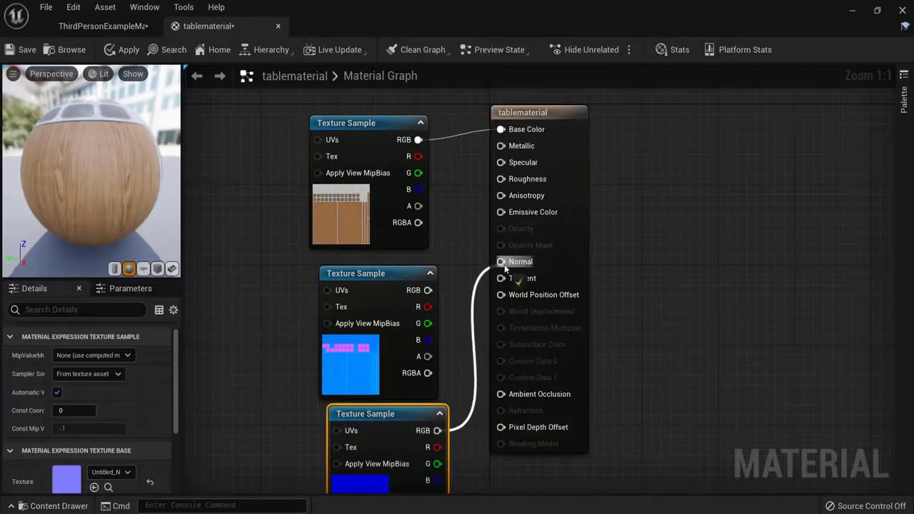
drag(407, 275, 409, 265)
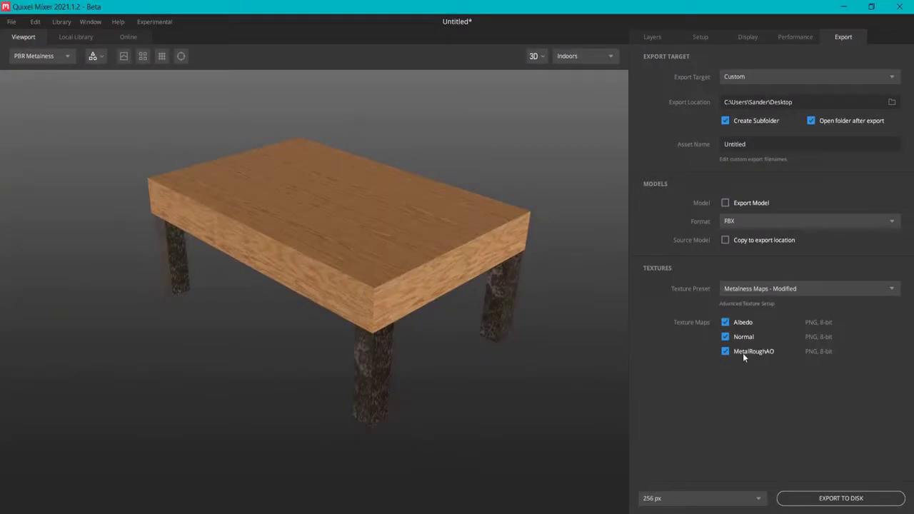
Step: Confirm MetalRoughAO's channel packing in Mixer, then wire R to Metallic and G to Roughness
click(754, 304)
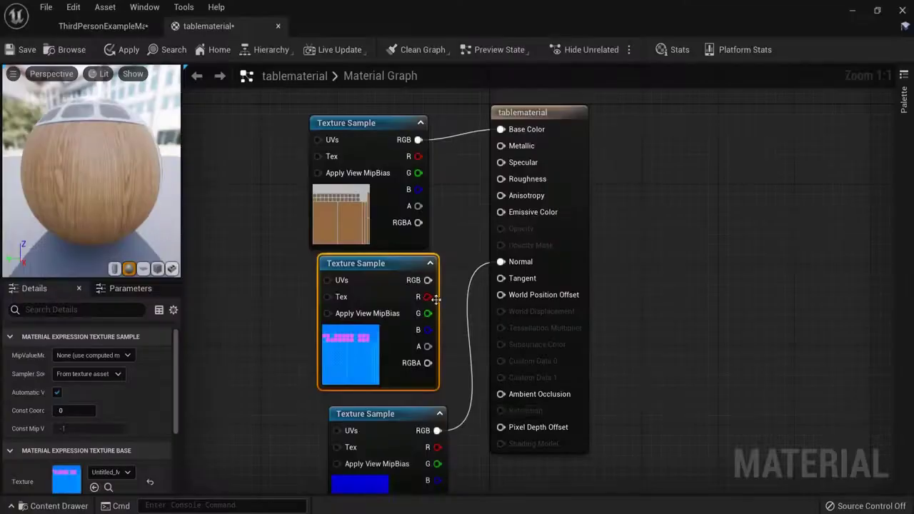
drag(428, 297, 501, 145)
drag(425, 314, 501, 180)
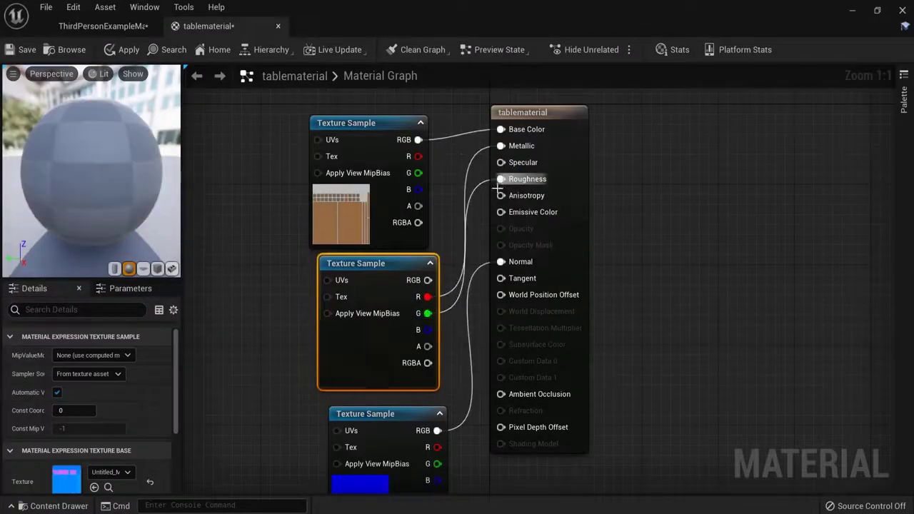
Step: Connect MetalRoughAO's blue channel to Ambient Occlusion, tidy the output node, and save tablematerial
drag(427, 331, 501, 394)
drag(529, 114, 650, 135)
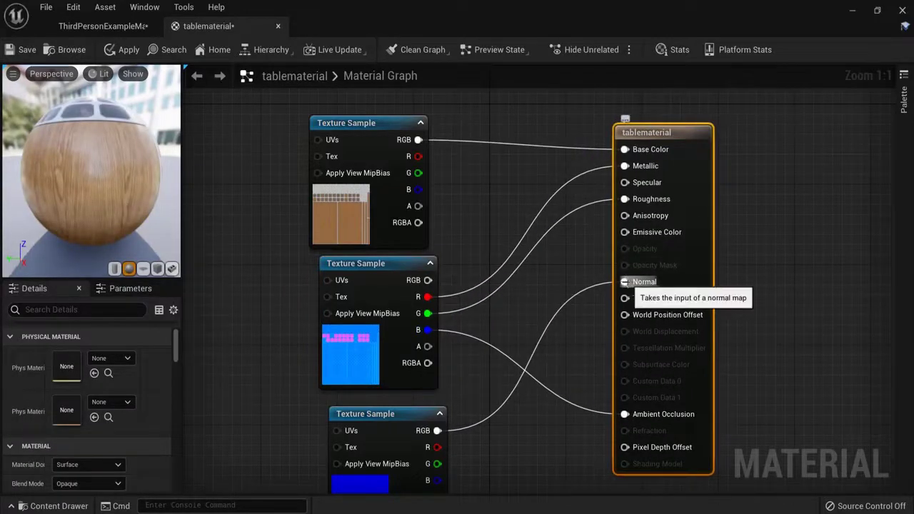
mouse_move(625, 282)
mouse_down()
mouse_move(620, 300)
mouse_move(632, 283)
mouse_up()
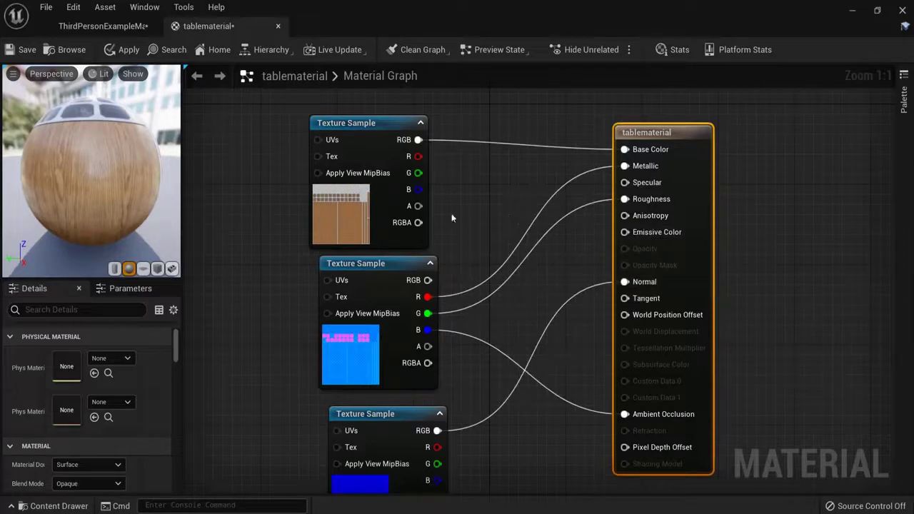
click(404, 265)
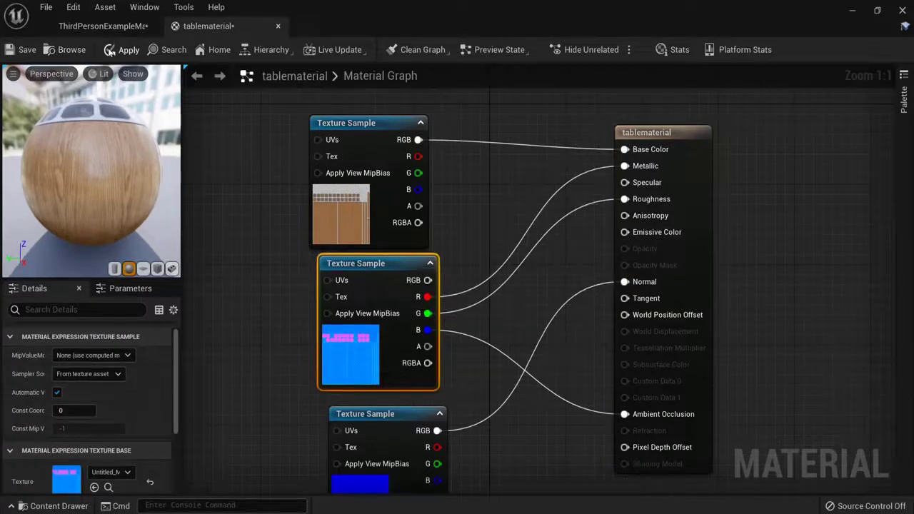
key(ctrl+s)
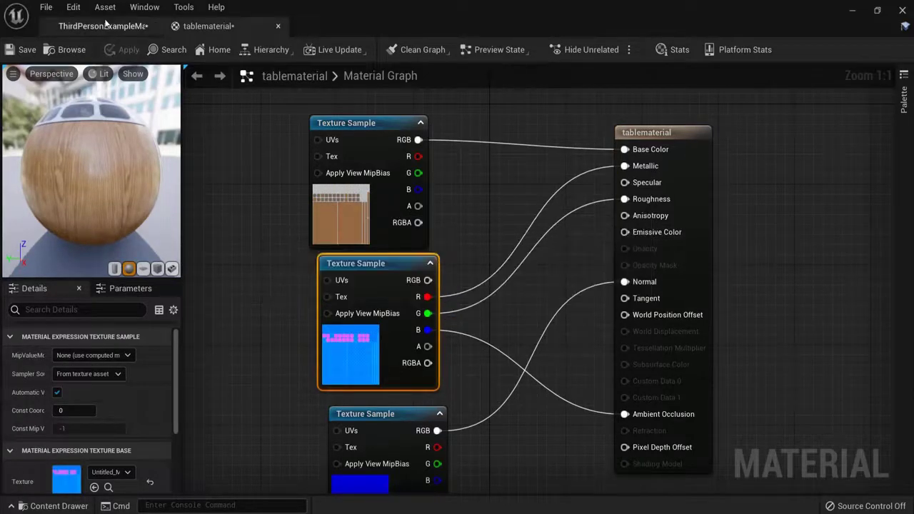
click(105, 26)
Step: Play the level, running and jumping the character onto the wooden table, then stop and frame it
click(605, 50)
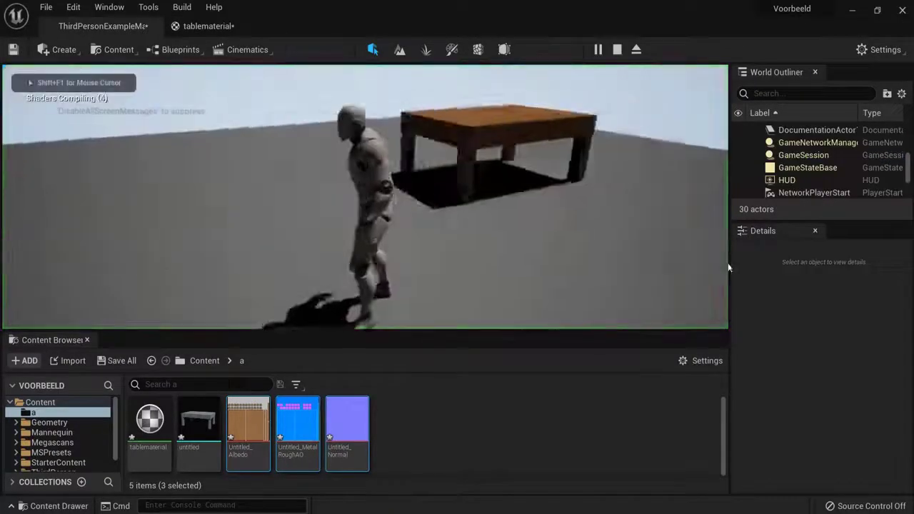
key(w)
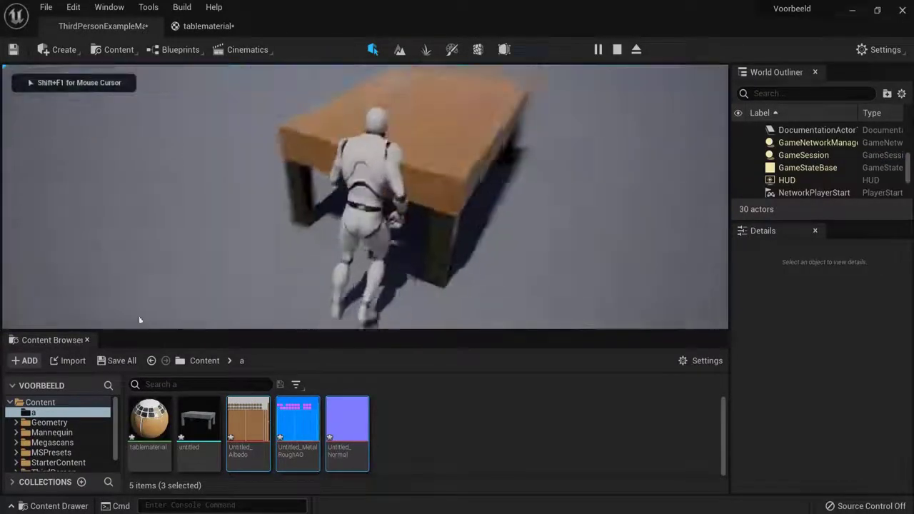
key(space)
key(w)
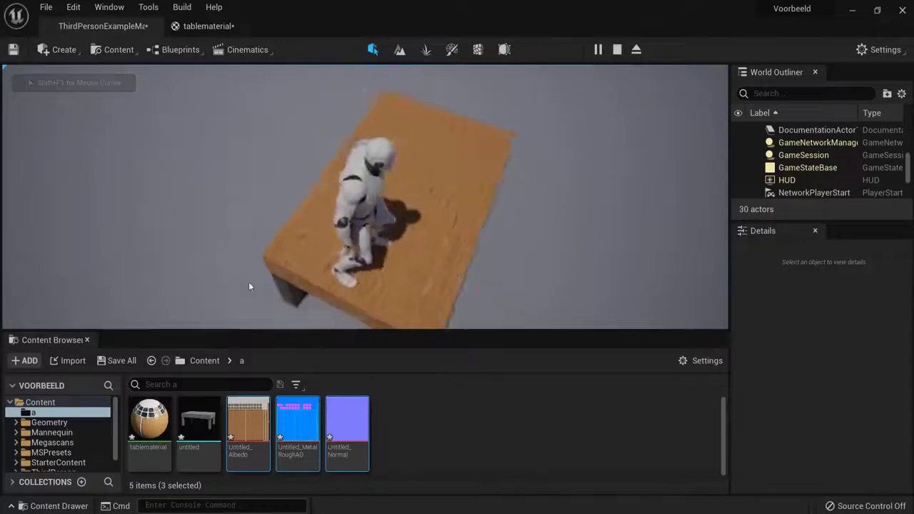
key(w)
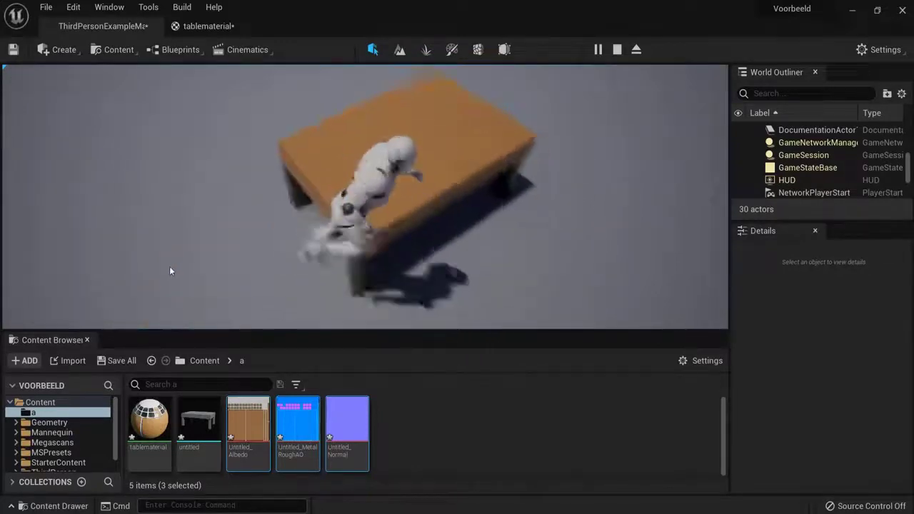
key(w)
key(space)
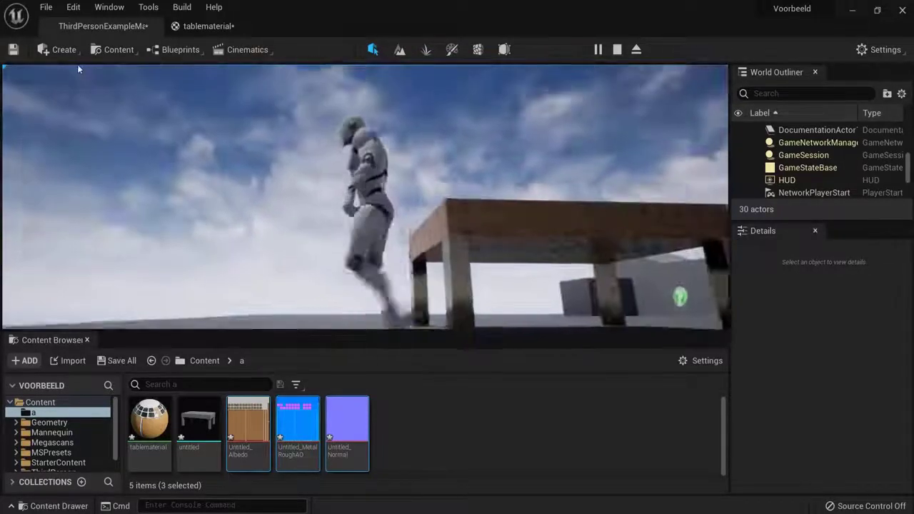
key(w)
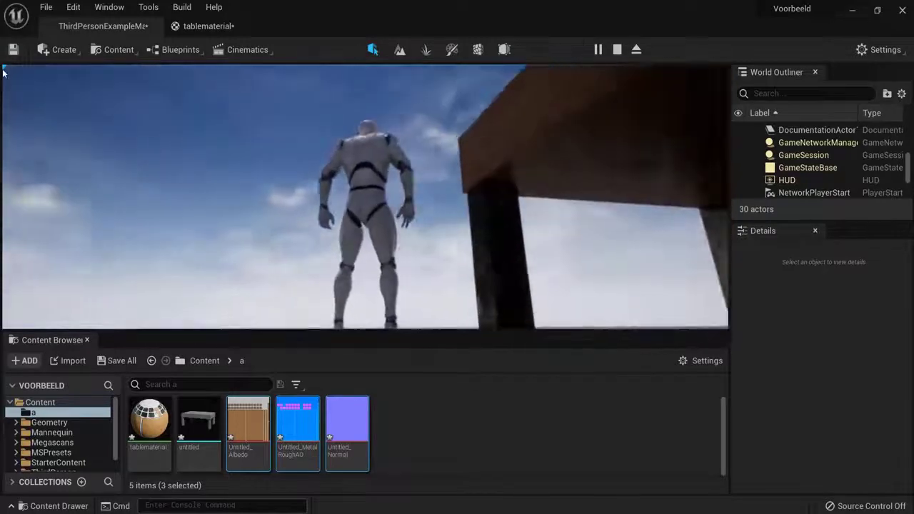
key(w)
key(space)
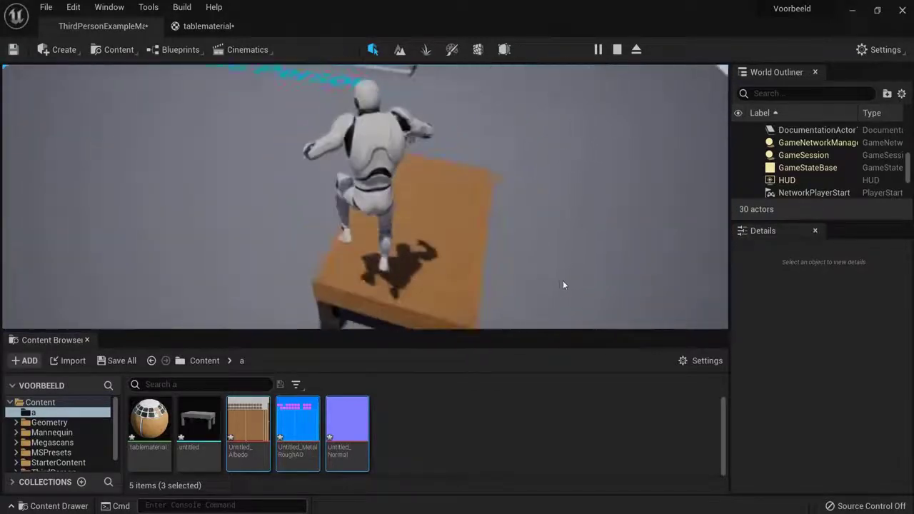
key(Escape)
key(f)
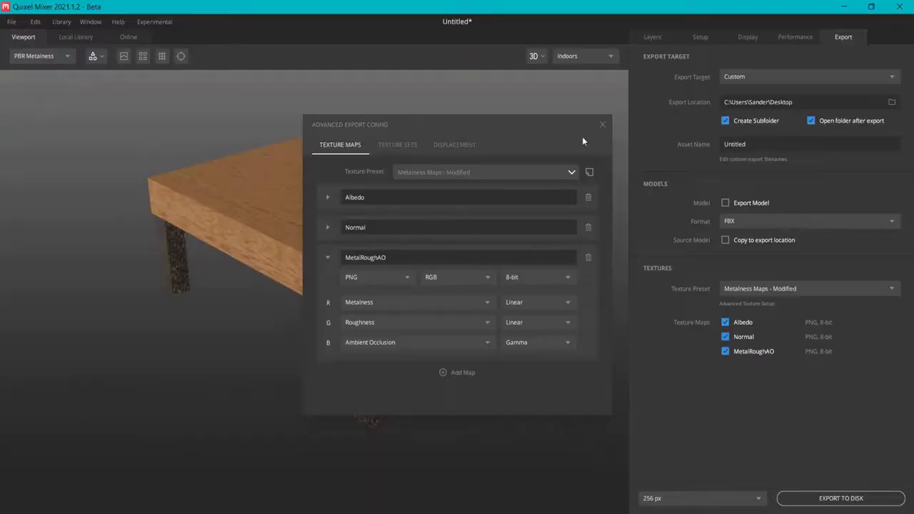
Step: Dismiss the Advanced Export Config dialog to return to the wood-textured table and its export maps
key(Escape)
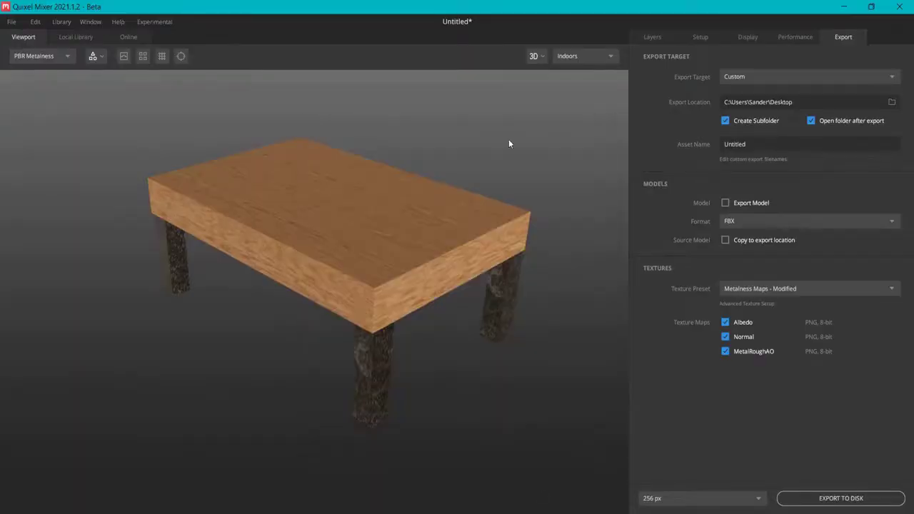